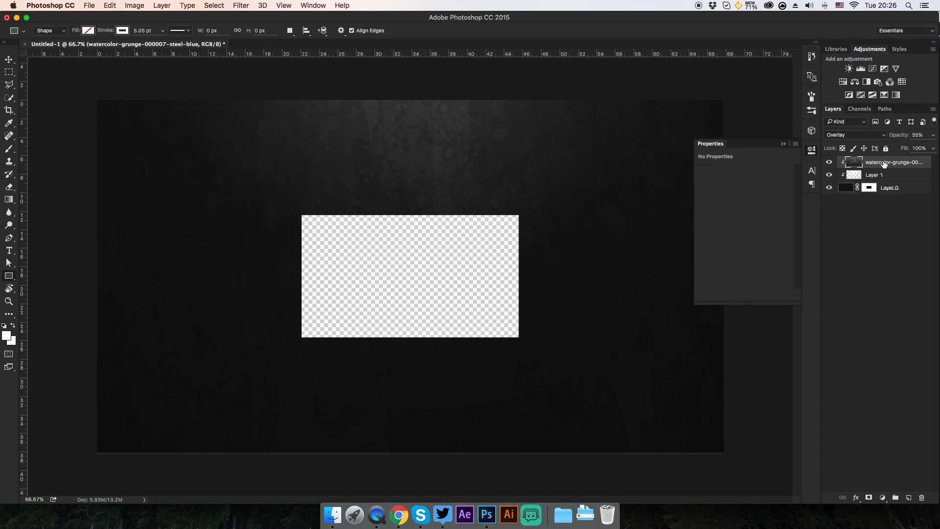
Step: Fill the video box layer (Layer 2) with black
{"action": "key", "text": "alt+BackSpace"}
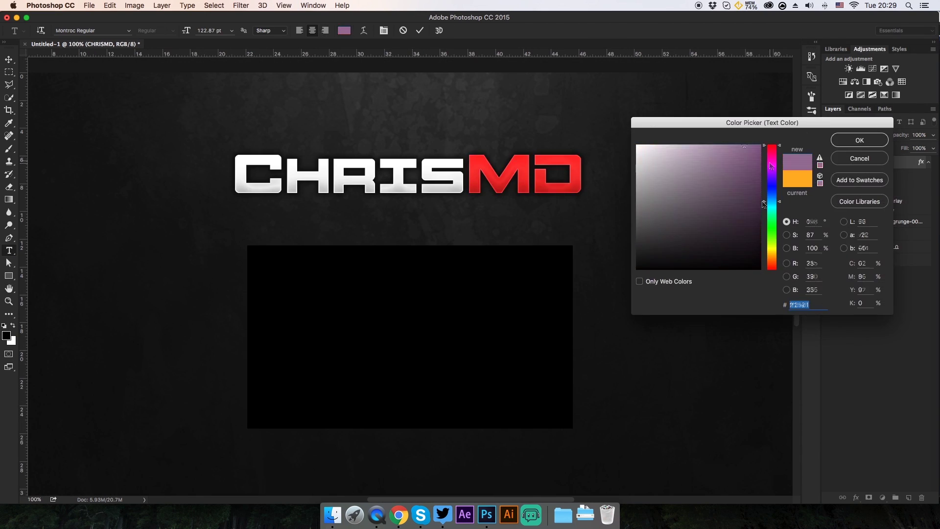
Step: Pick a red hue for the MD letters in the Color Picker, with the whole document in view
{"action": "left_click_drag", "start_coordinate": [771, 163], "coordinate": [766, 199]}
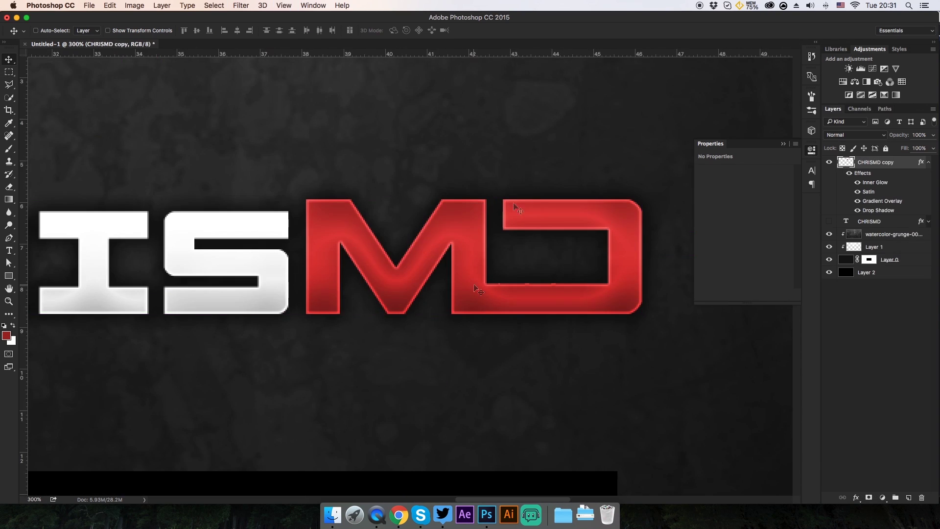
{"action": "key", "text": "super+0"}
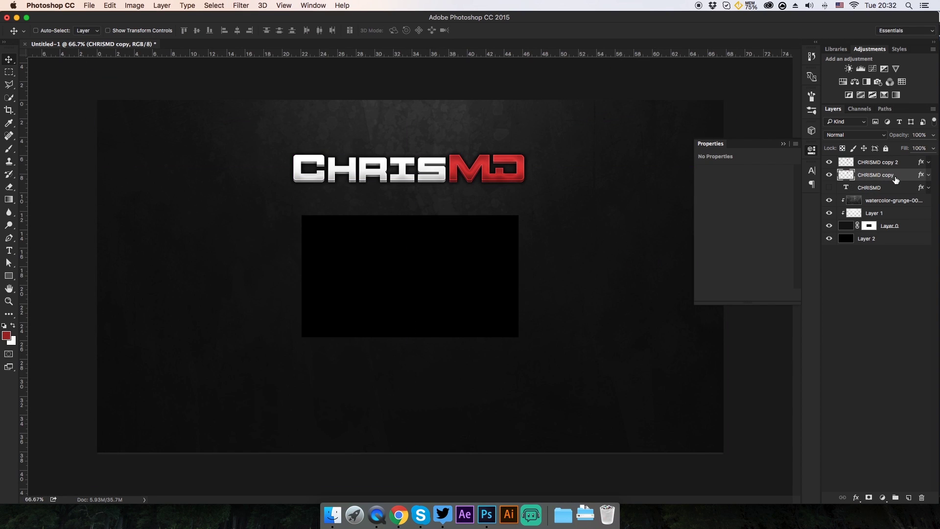
{"action": "left_click", "coordinate": [784, 143]}
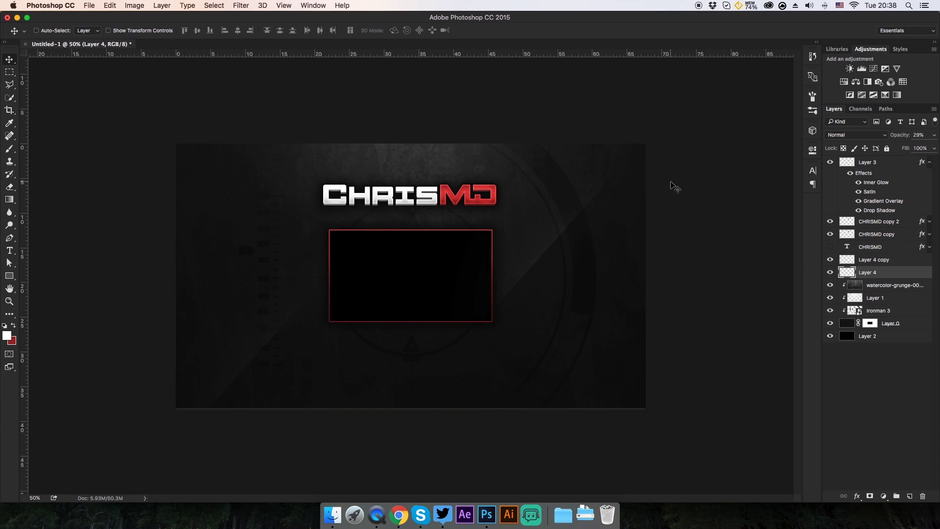
{"action": "key", "text": "super+plus"}
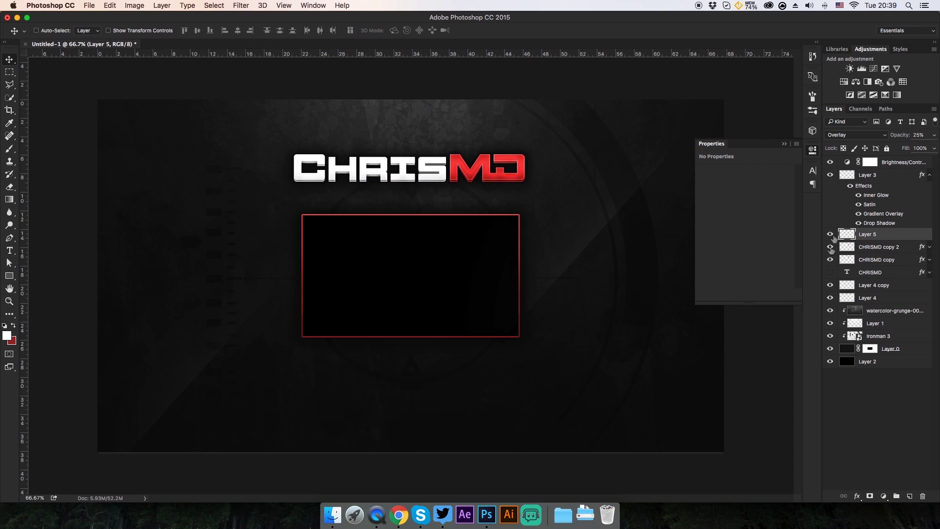
Step: Delete Layer 5, add the caption text and review its Satin style settings
{"action": "key", "text": "BackSpace"}
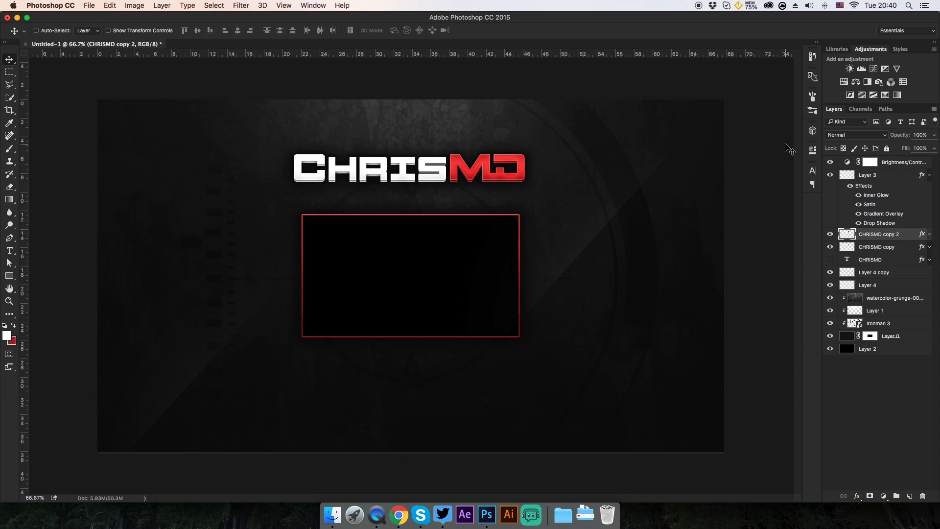
{"action": "key", "text": "t"}
{"action": "key", "text": "super+plus"}
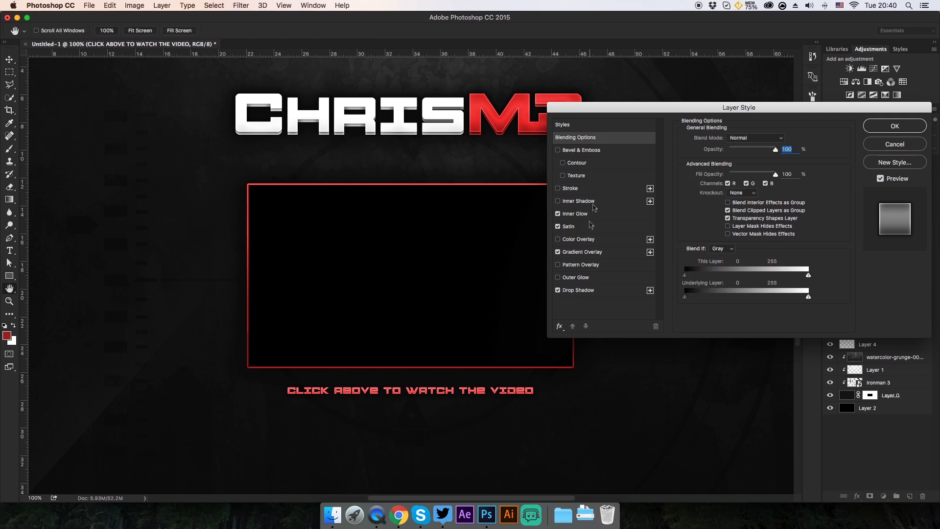
{"action": "left_click", "coordinate": [569, 226]}
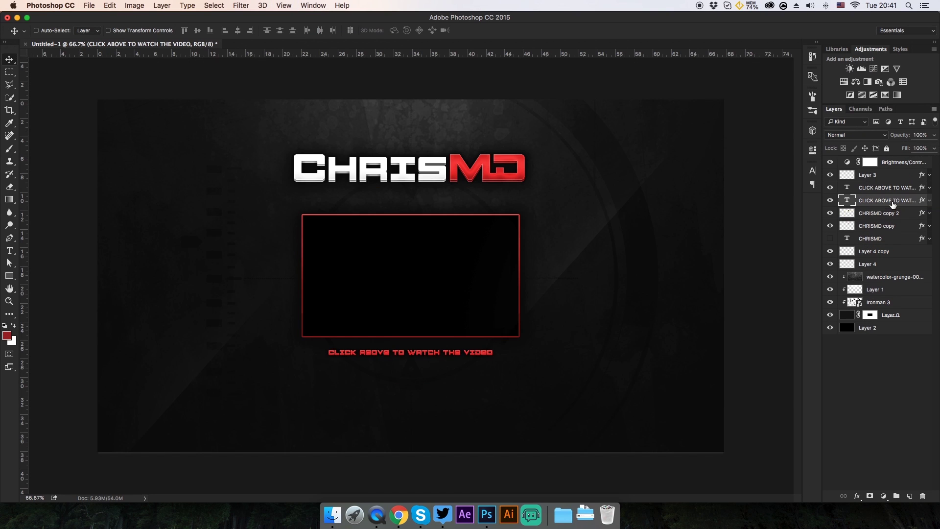
Step: Draw a small red triangle beside the caption with the Polygon Tool
{"action": "right_click", "coordinate": [9, 275]}
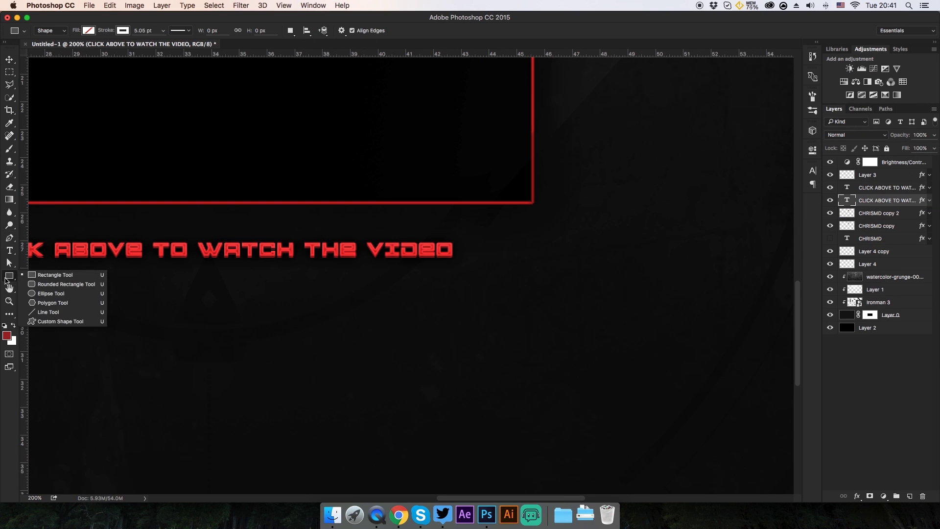
{"action": "left_click_drag", "start_coordinate": [541, 279], "coordinate": [544, 281]}
{"action": "left_click", "coordinate": [12, 61]}
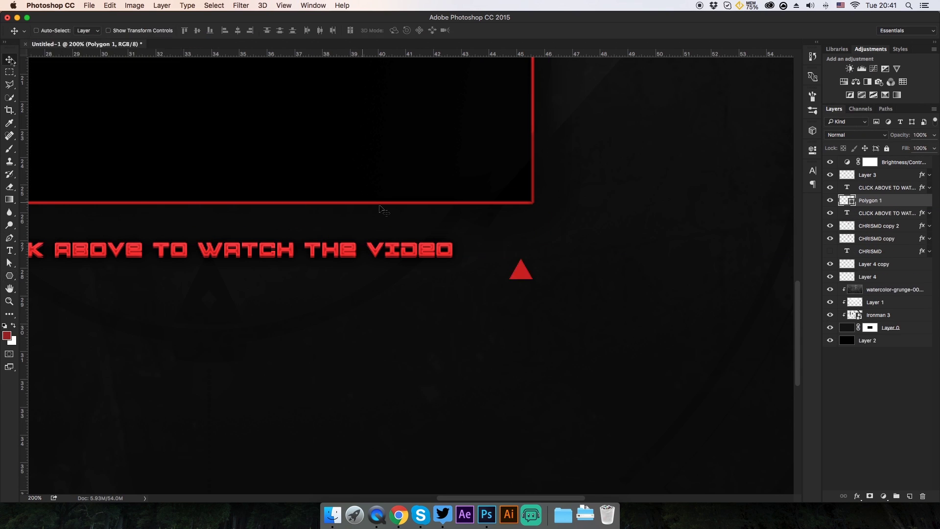
{"action": "key", "text": "super+minus"}
{"action": "key", "text": "super+minus"}
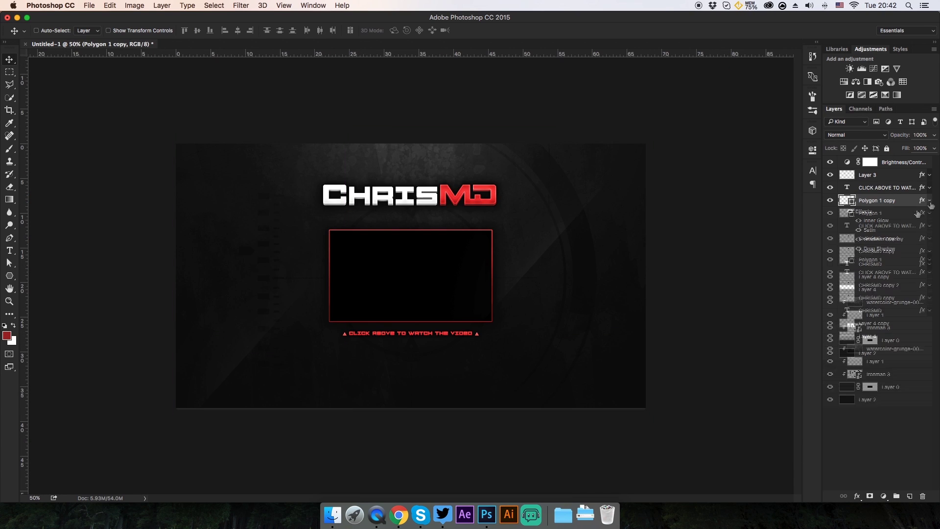
{"action": "left_click", "coordinate": [851, 210]}
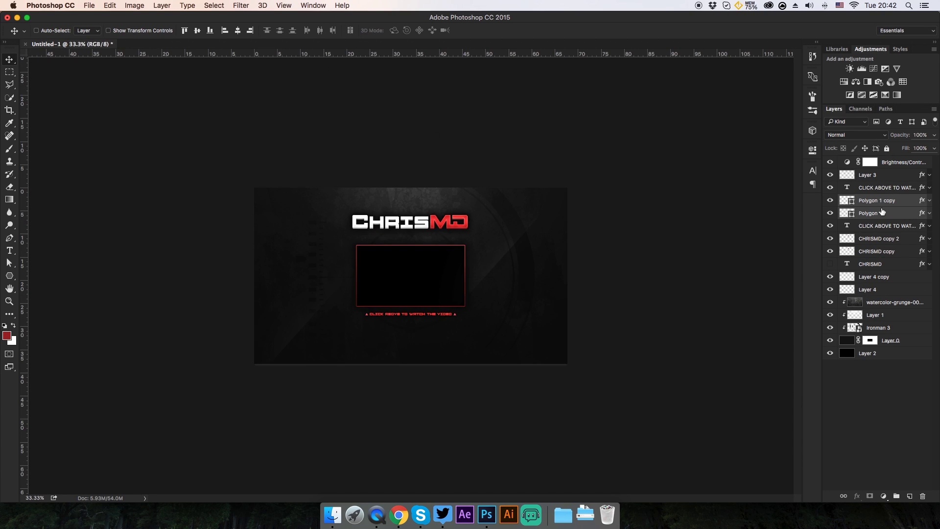
{"action": "key", "text": "super+plus"}
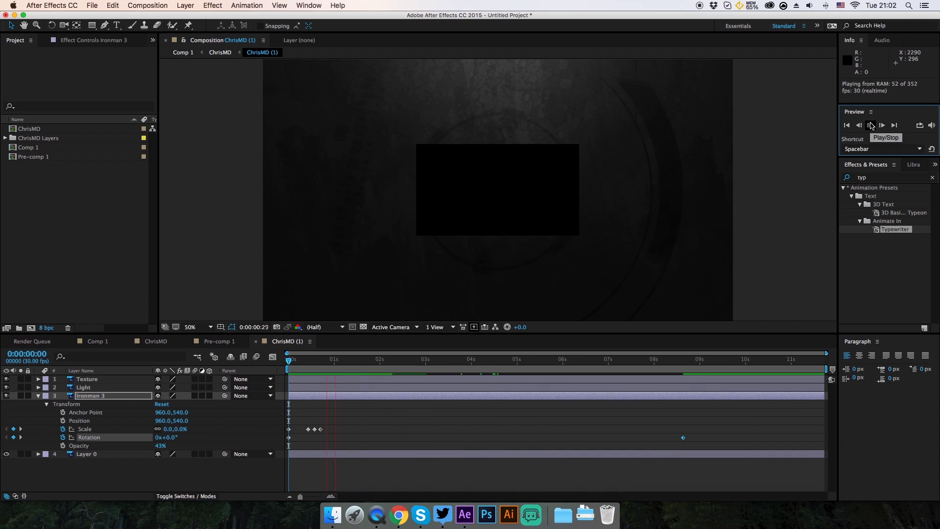
Step: Step to the next Ironman 3 rotation keyframe and preview the ChrisMD composition
{"action": "left_click", "coordinate": [367, 359]}
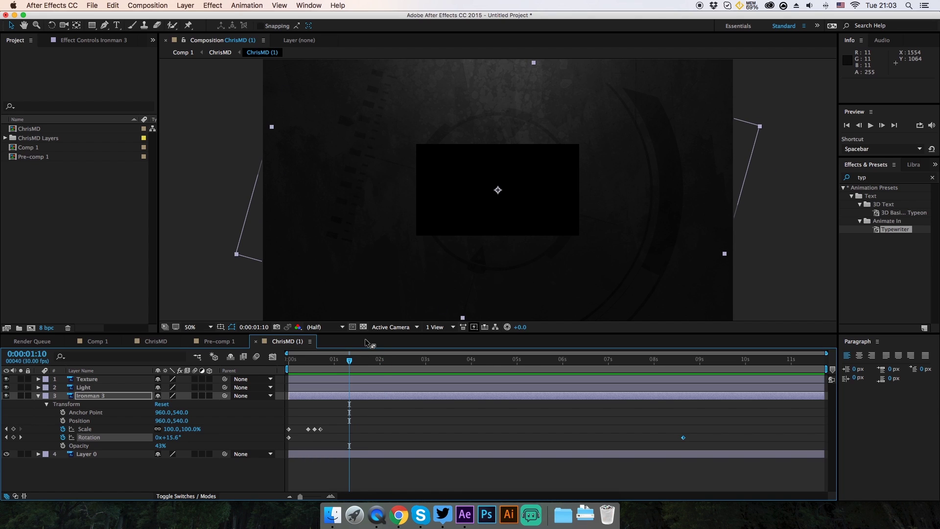
{"action": "key", "text": "k"}
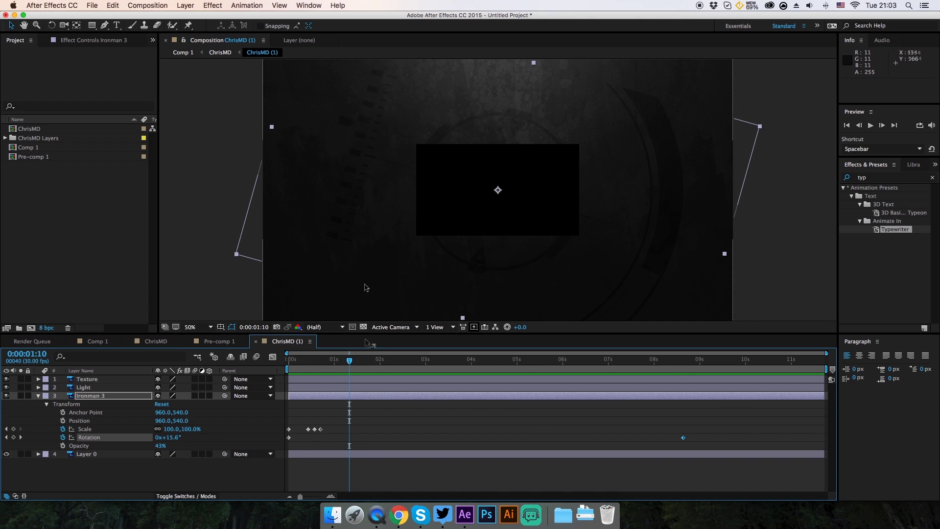
{"action": "left_click", "coordinate": [870, 125]}
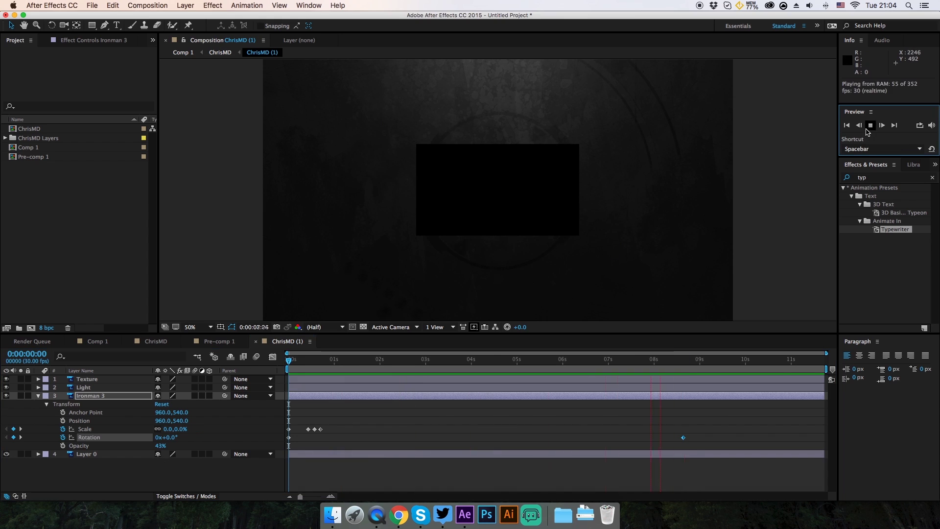
{"action": "left_click", "coordinate": [869, 125]}
Step: In the ChrisMD comp, keyframe new positions for Shine Left and Shine Right
{"action": "double_click", "coordinate": [29, 128]}
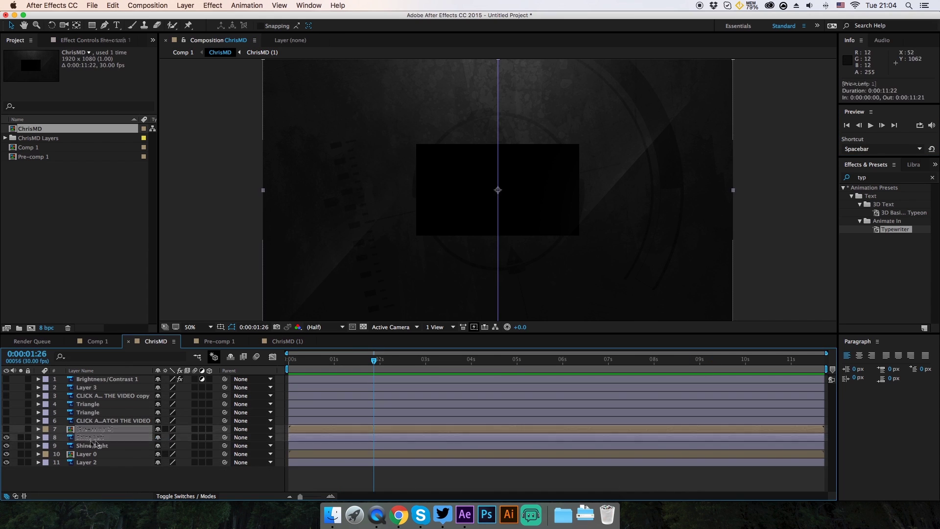
{"action": "scroll", "coordinate": [230, 256], "scroll_direction": "down", "scroll_amount": 1}
{"action": "left_click", "coordinate": [388, 215]}
{"action": "mouse_move", "coordinate": [388, 214]}
{"action": "left_mouse_down"}
{"action": "mouse_move", "coordinate": [388, 274]}
{"action": "mouse_move", "coordinate": [353, 295]}
{"action": "left_mouse_up"}
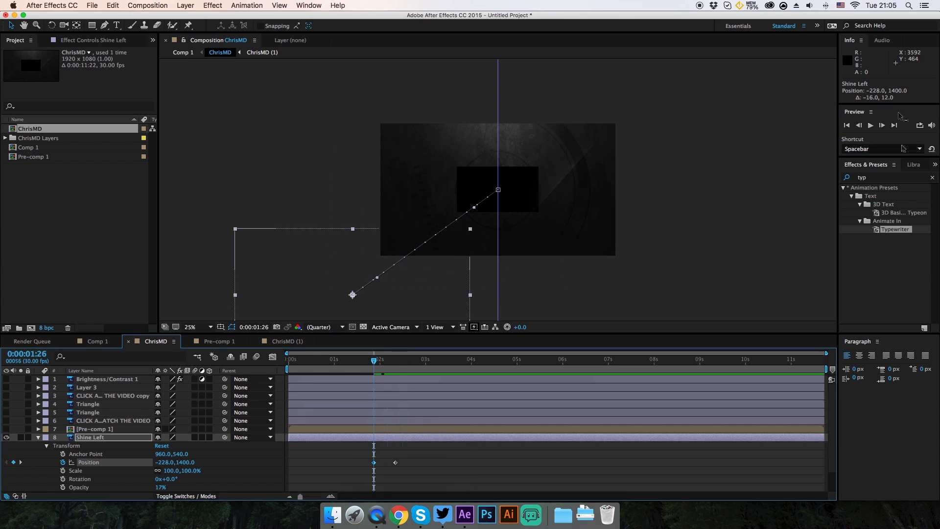
{"action": "left_click", "coordinate": [91, 437]}
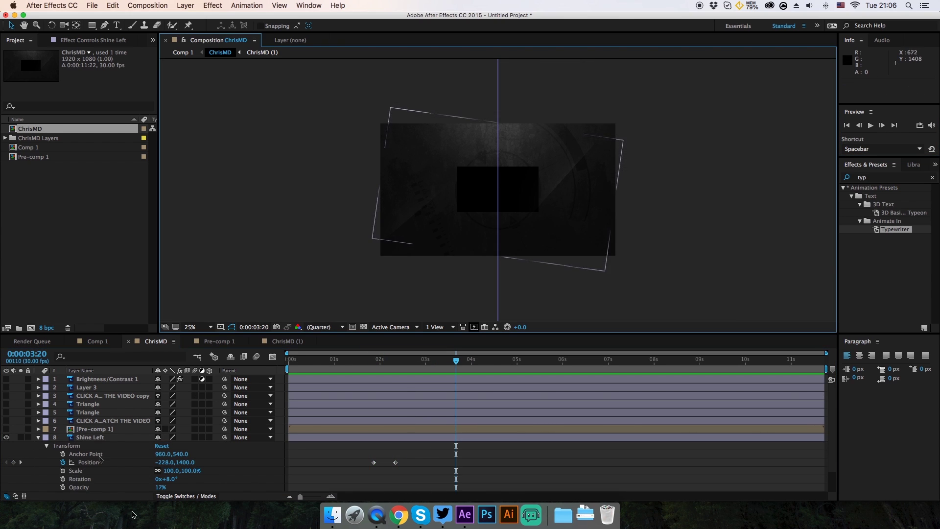
{"action": "left_click", "coordinate": [62, 461]}
{"action": "left_click_drag", "start_coordinate": [374, 365], "coordinate": [472, 360]}
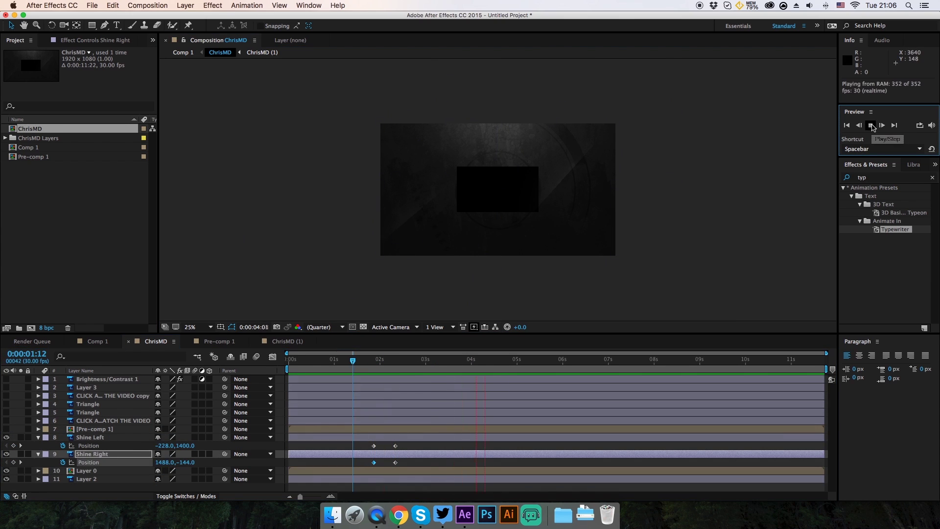
{"action": "left_click_drag", "start_coordinate": [472, 462], "coordinate": [505, 462]}
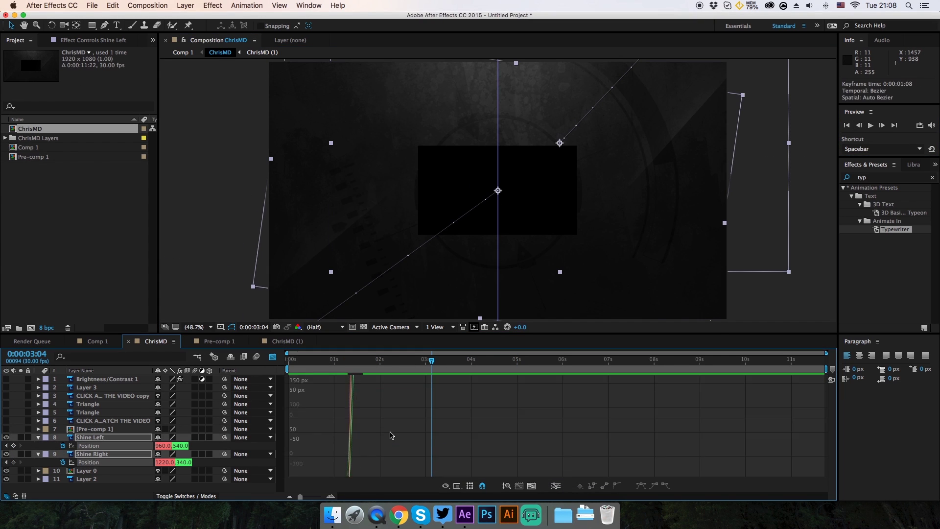
{"action": "scroll", "coordinate": [390, 435], "scroll_direction": "up", "scroll_amount": 5}
Step: Add opacity keyframes at 17% and 29% to both shine layers near one second
{"action": "key", "text": "shift+F3"}
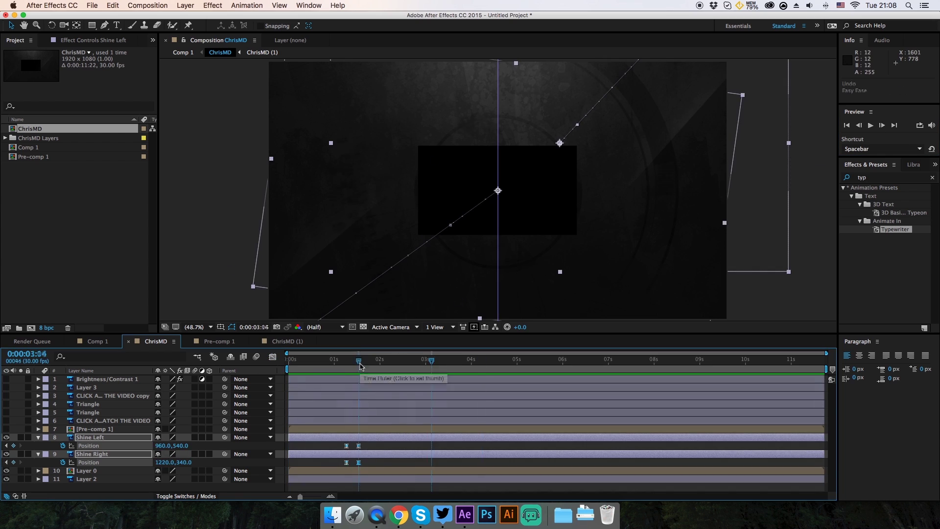
{"action": "left_click", "coordinate": [366, 462]}
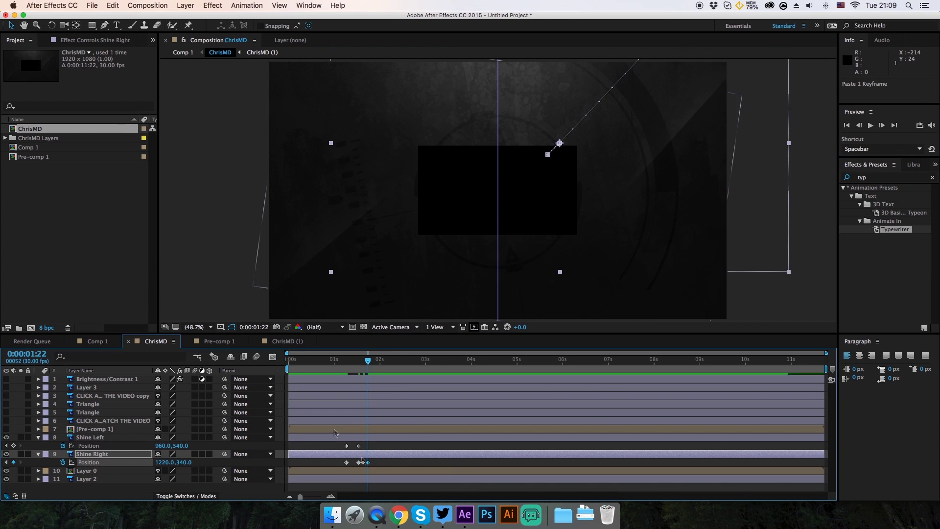
{"action": "key", "text": "space"}
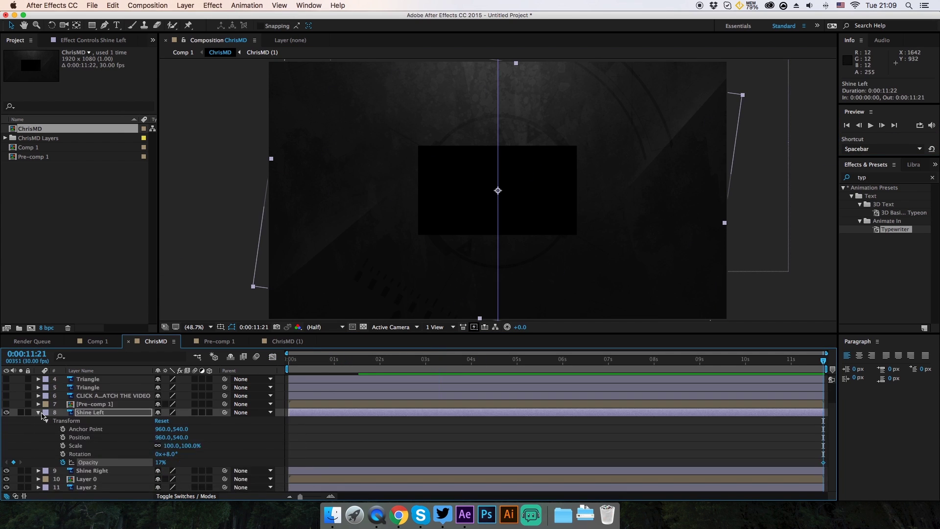
{"action": "key", "text": "t"}
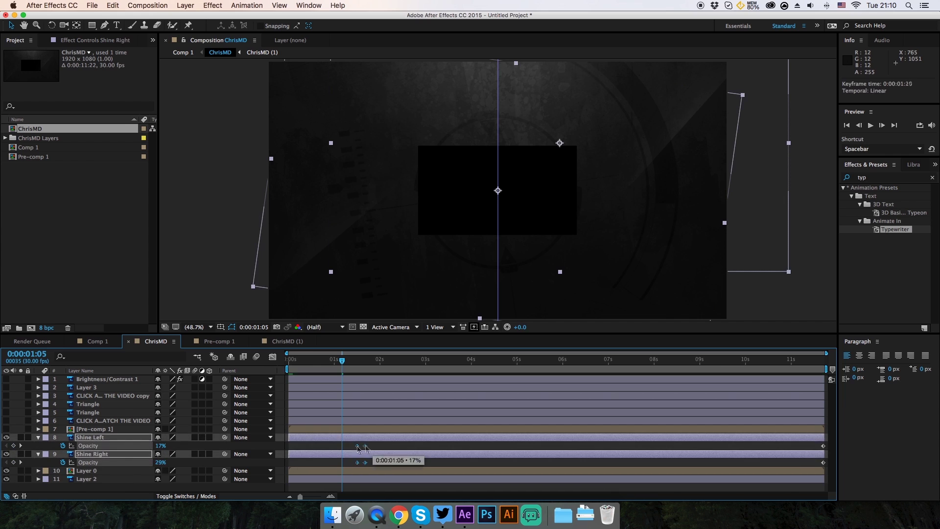
{"action": "key", "text": "space"}
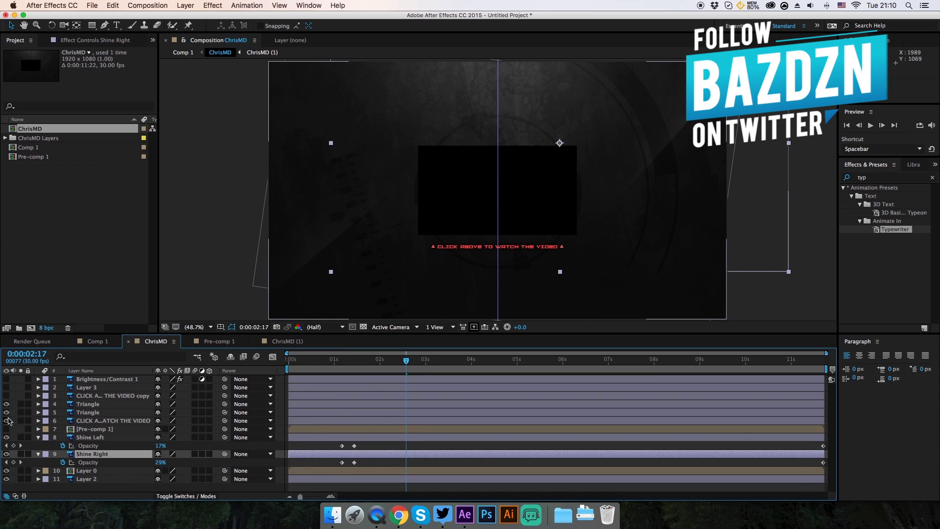
Step: Turn layers 2–6 back on and preview Layer 3's opacity animation
{"action": "left_click_drag", "start_coordinate": [7, 422], "coordinate": [7, 389]}
{"action": "left_click", "coordinate": [871, 125]}
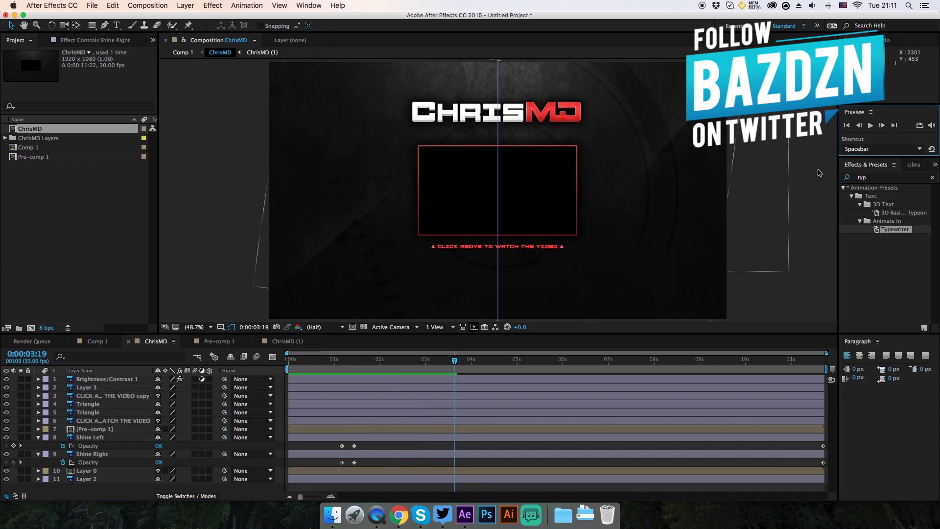
{"action": "left_click", "coordinate": [339, 360]}
{"action": "left_click", "coordinate": [86, 387]}
{"action": "key", "text": "super+v"}
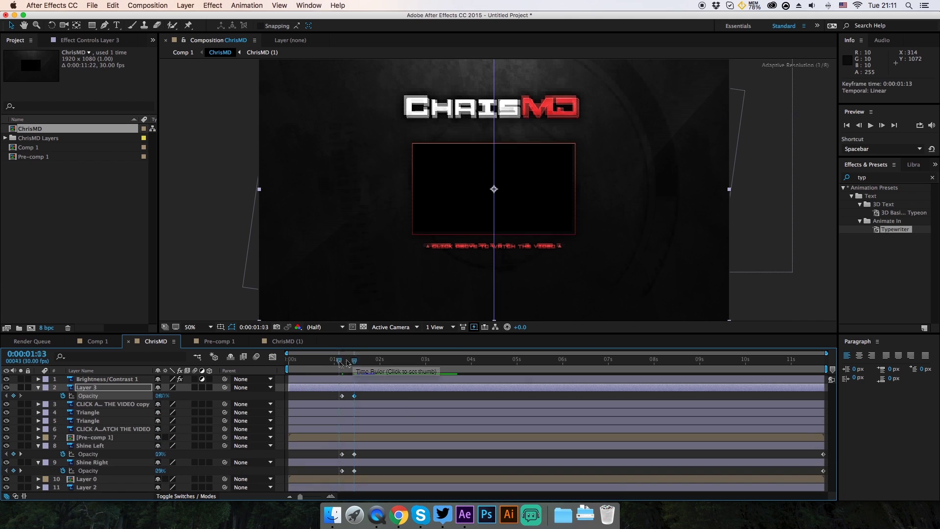
{"action": "left_click", "coordinate": [871, 125]}
{"action": "left_click", "coordinate": [39, 387]}
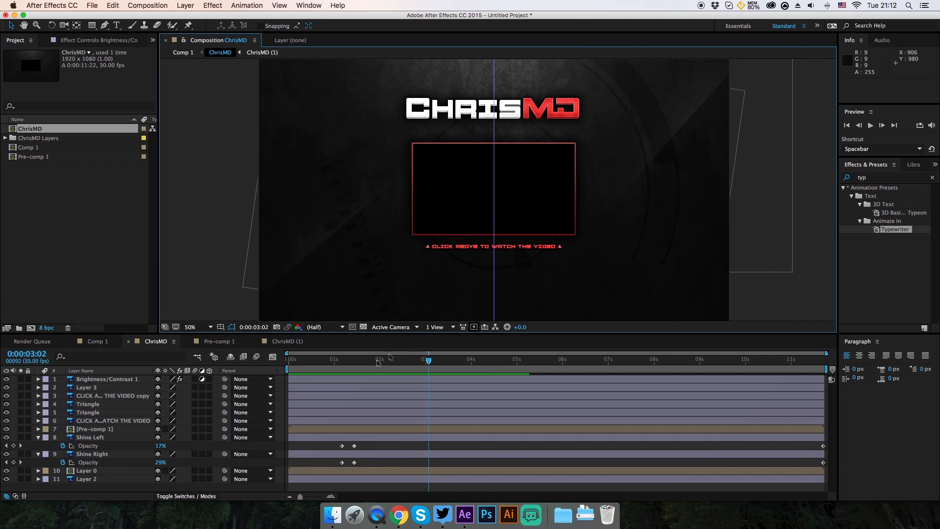
{"action": "left_click", "coordinate": [94, 429]}
Step: Duplicate the masked caption layer, then un-invert and delete the copy's mask
{"action": "left_click", "coordinate": [7, 429]}
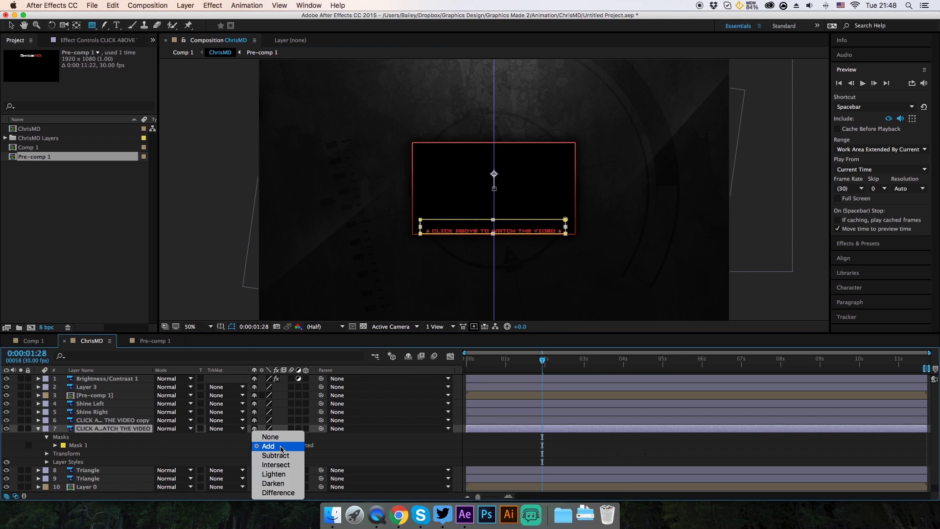
{"action": "key", "text": "super+d"}
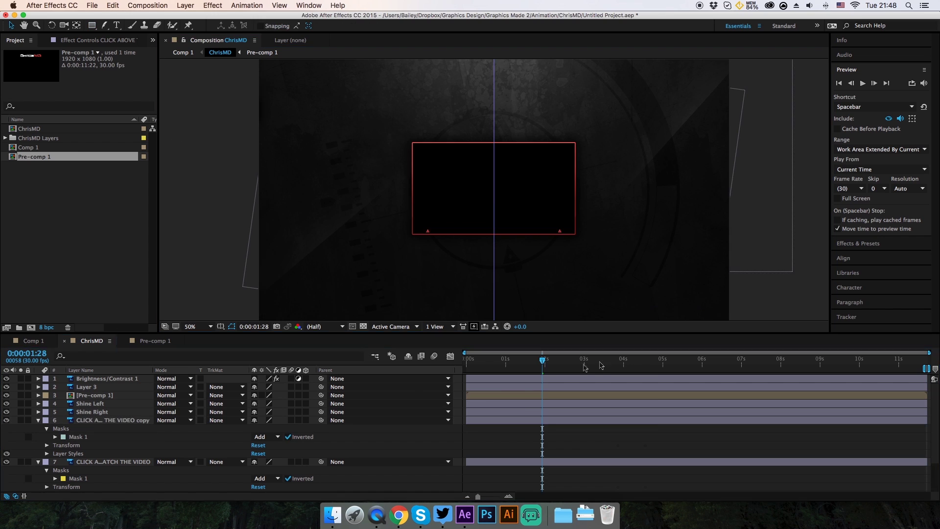
{"action": "left_click", "coordinate": [748, 361]}
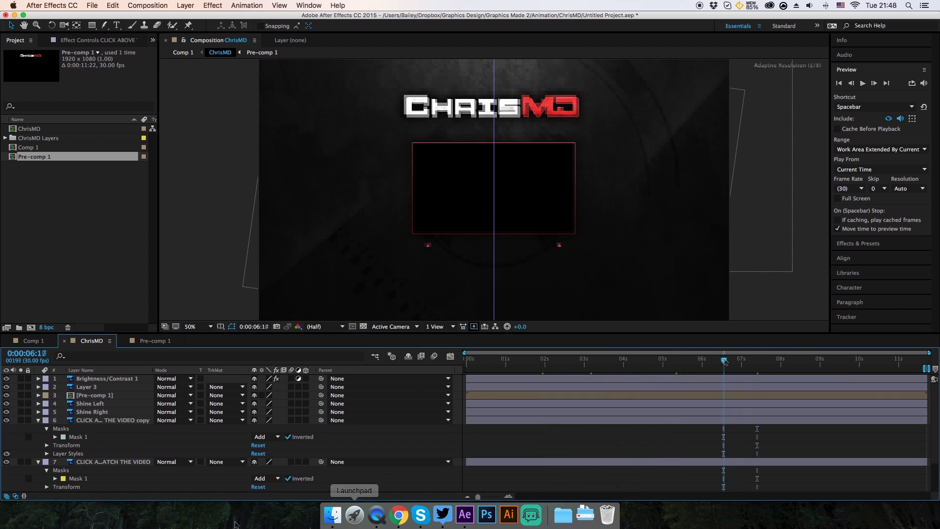
{"action": "left_click", "coordinate": [287, 437]}
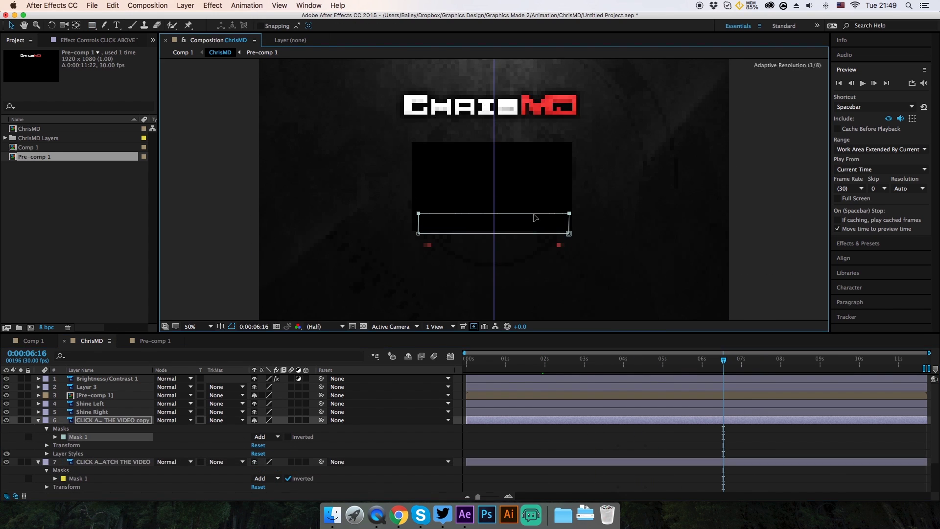
{"action": "key", "text": "Delete"}
Step: Pre-compose the caption and triangle layers into Pre-comp 2
{"action": "left_click", "coordinate": [542, 361]}
{"action": "key", "text": "ctrl+Down"}
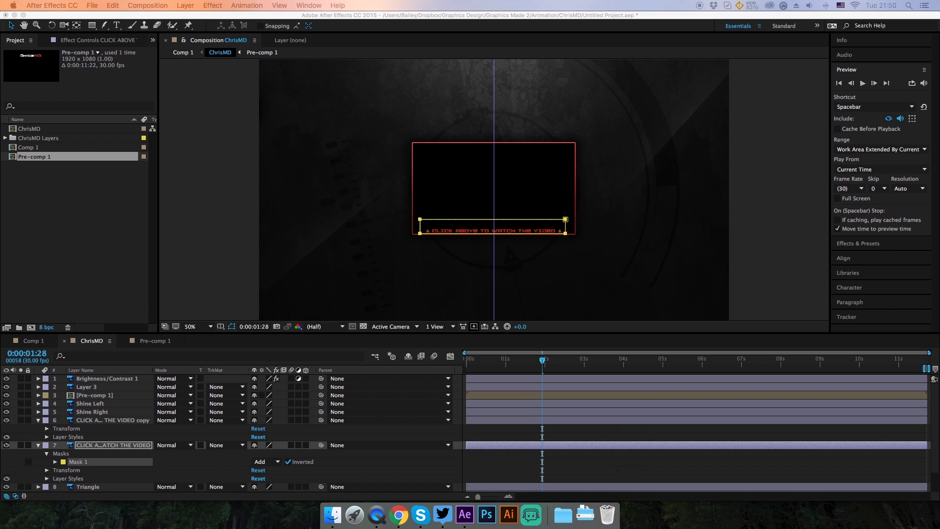
{"action": "key", "text": "ctrl+shift+c"}
{"action": "key", "text": "Return"}
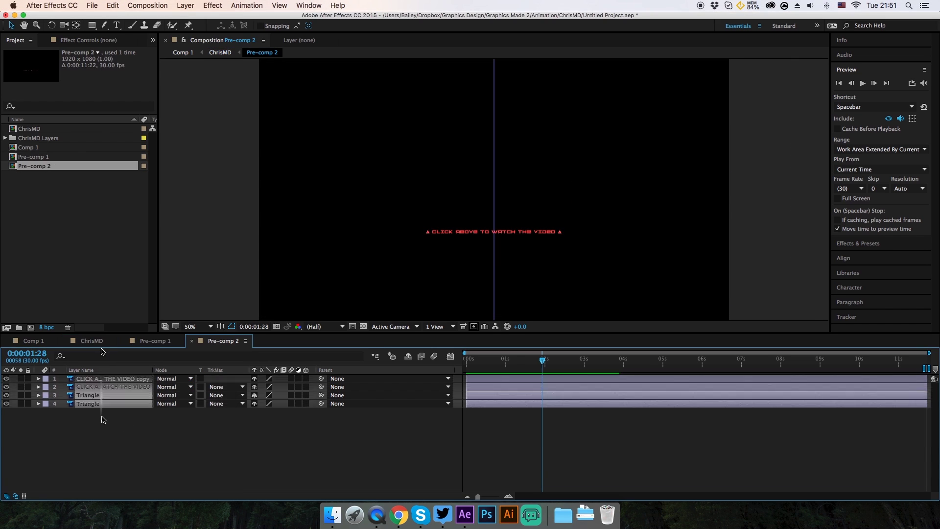
Step: Create Pre-comp 2 and shrink its composition size to fit the caption
{"action": "left_click", "coordinate": [148, 5]}
{"action": "left_click", "coordinate": [162, 33]}
{"action": "key", "text": "Return"}
{"action": "left_click", "coordinate": [148, 5]}
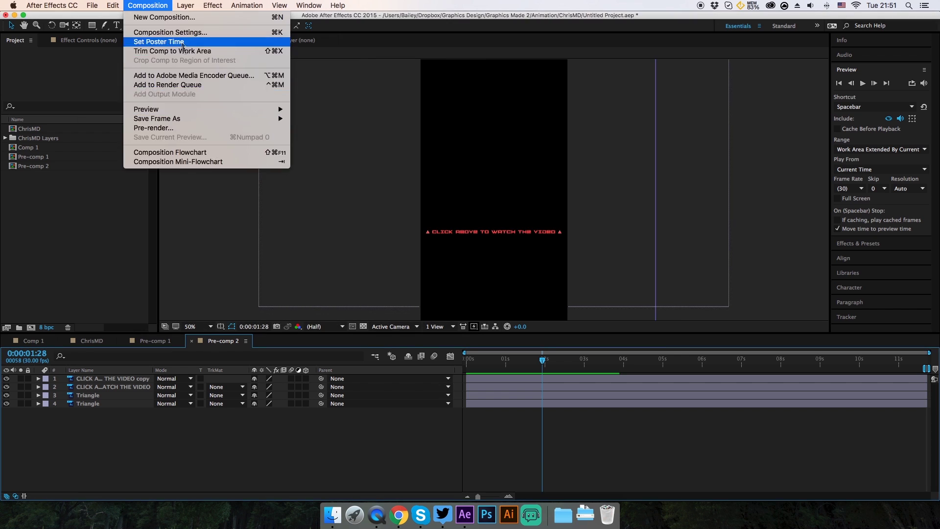
{"action": "key", "text": "Escape"}
Step: Keyframe the positions of all four Pre-comp 2 layers at 0s and 1s
{"action": "key", "text": "ctrl+a"}
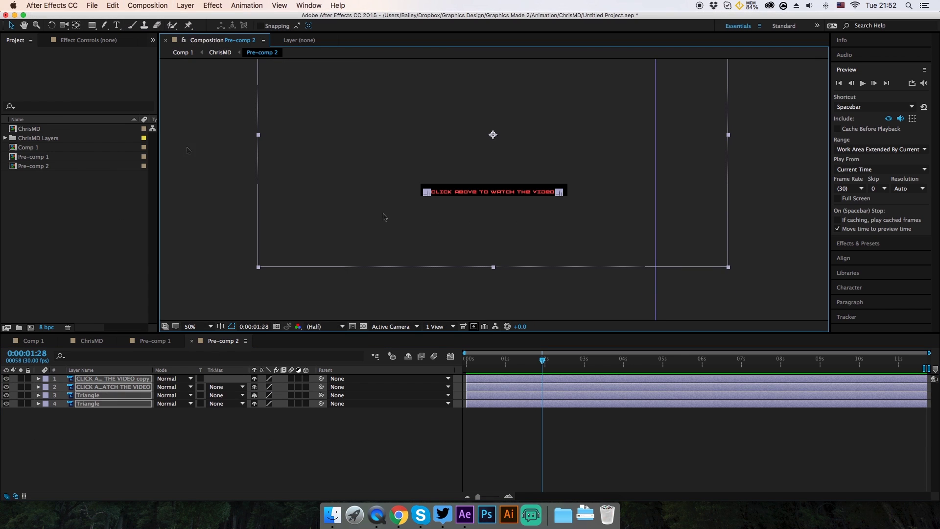
{"action": "left_click", "coordinate": [39, 379]}
{"action": "left_click", "coordinate": [47, 387]}
{"action": "key", "text": "alt+shift+p"}
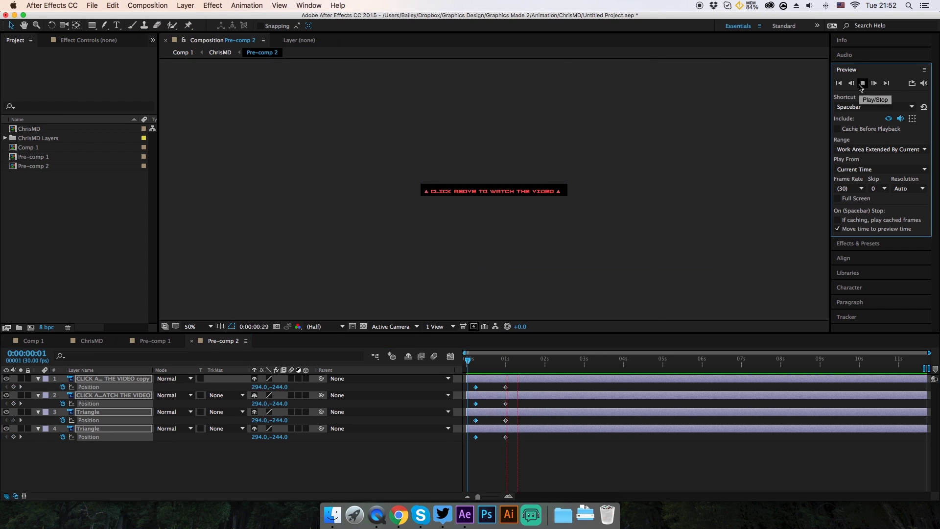
Step: Return to the ChrisMD composition and preview the full animation
{"action": "key", "text": "shift+Escape"}
{"action": "left_click", "coordinate": [863, 82]}
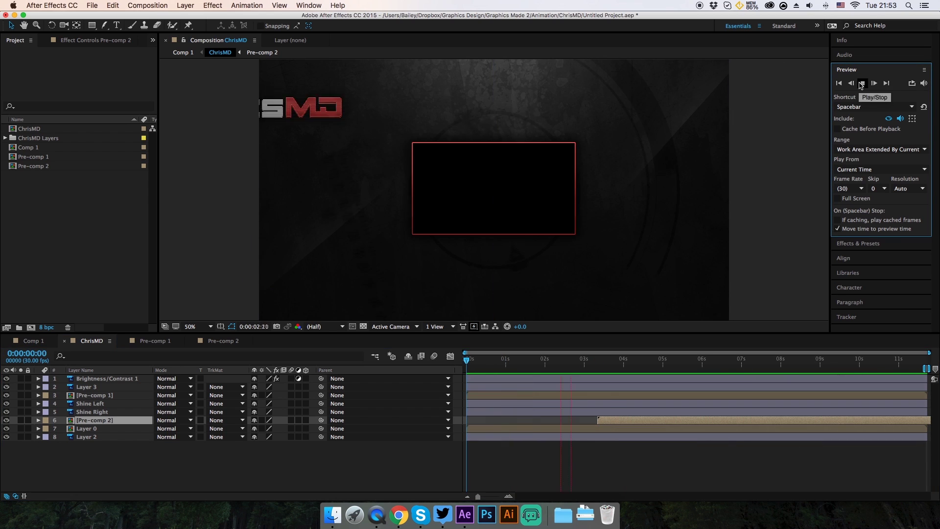
{"action": "left_click", "coordinate": [494, 389]}
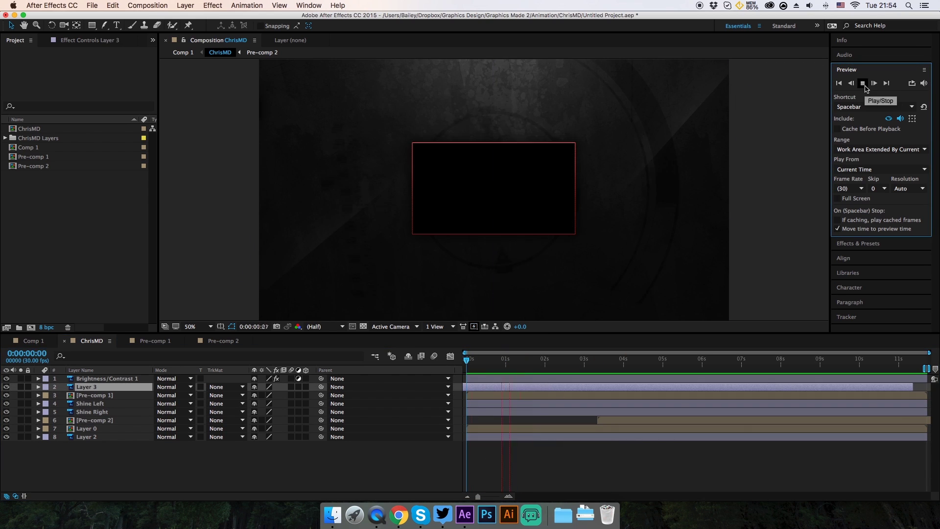
Step: Move Pre-comp 2's layer bar earlier and preview the result
{"action": "left_click", "coordinate": [497, 395]}
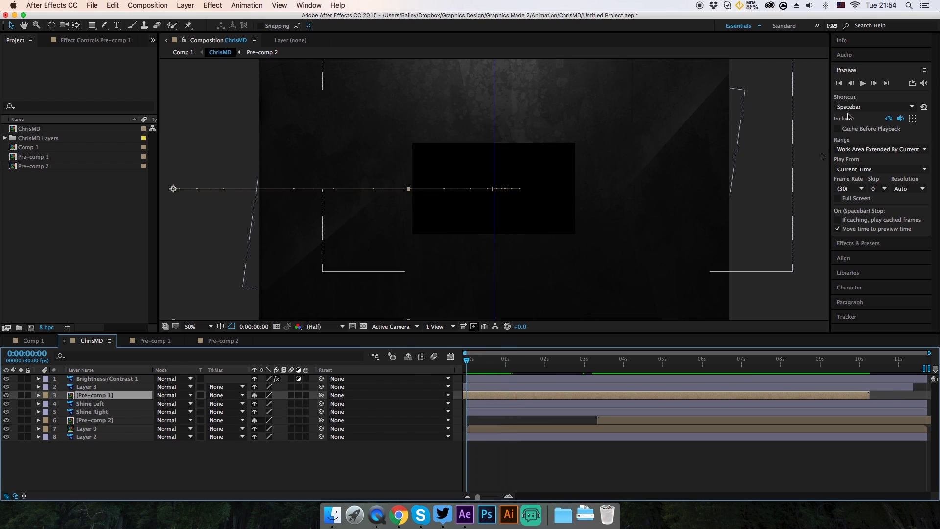
{"action": "left_click_drag", "start_coordinate": [661, 419], "coordinate": [596, 419]}
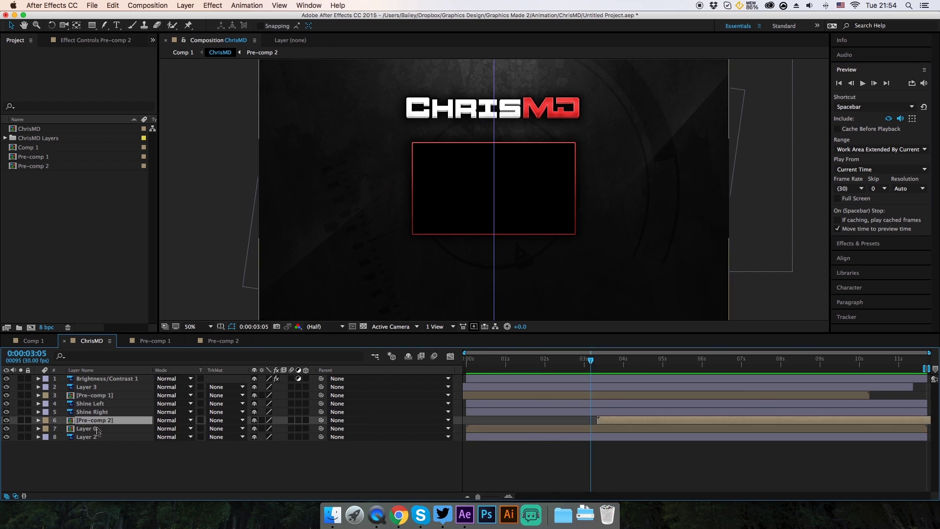
{"action": "left_click", "coordinate": [864, 85]}
{"action": "left_click", "coordinate": [86, 386]}
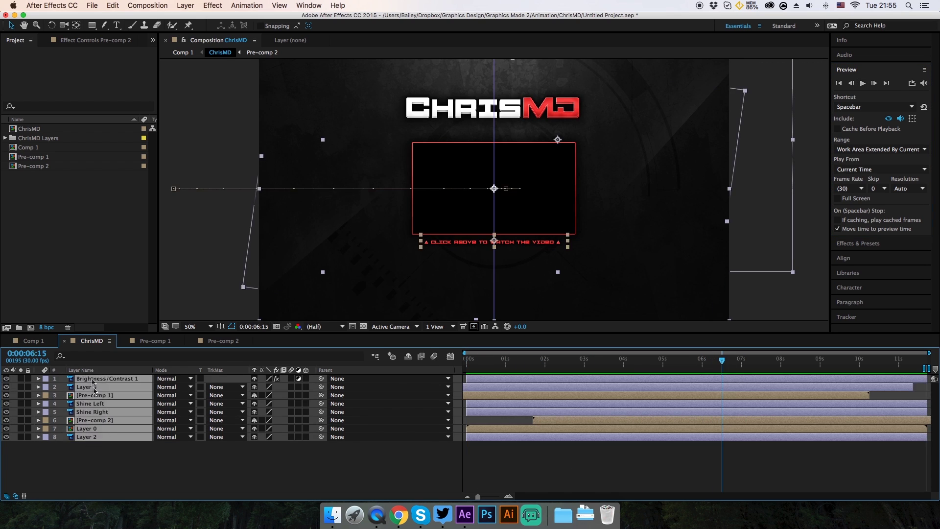
Step: Enable the Scale stopwatch on Layer 3 at 6:15
{"action": "left_click", "coordinate": [38, 386]}
{"action": "left_click", "coordinate": [64, 420]}
{"action": "key", "text": "j"}
{"action": "left_click", "coordinate": [38, 386]}
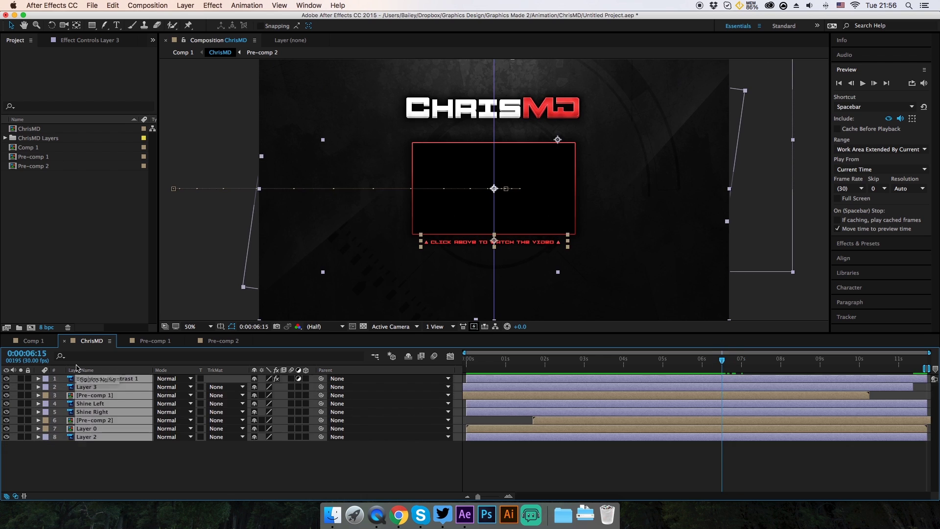
{"action": "left_click", "coordinate": [114, 446]}
{"action": "key", "text": "super+r"}
{"action": "key", "text": "super+Up"}
{"action": "key", "text": "super+Up"}
{"action": "key", "text": "super+Up"}
{"action": "key", "text": "super+Up"}
{"action": "key", "text": "super+Up"}
{"action": "key", "text": "super+Up"}
Step: Scale the logo, shines and Pre-comp 2 to 0% at 7:00, then preview from the start
{"action": "key", "text": "u"}
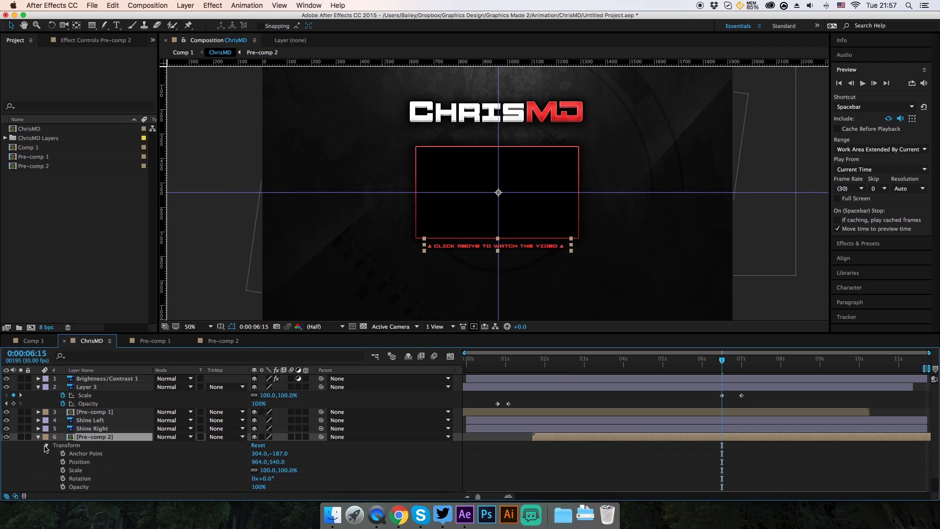
{"action": "key", "text": "k"}
{"action": "key", "text": "super+Down"}
{"action": "key", "text": "super+Down"}
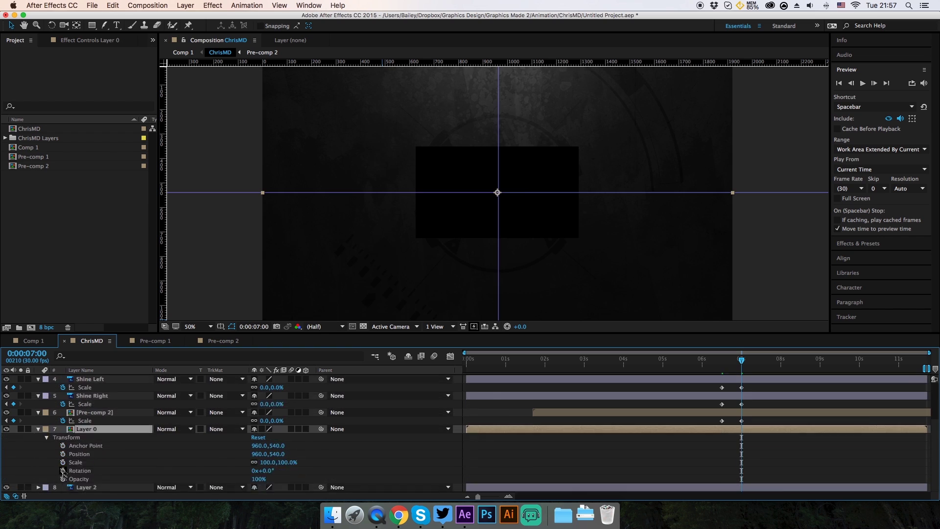
{"action": "key", "text": "super+Down"}
{"action": "left_click", "coordinate": [862, 83]}
{"action": "key", "text": "Home"}
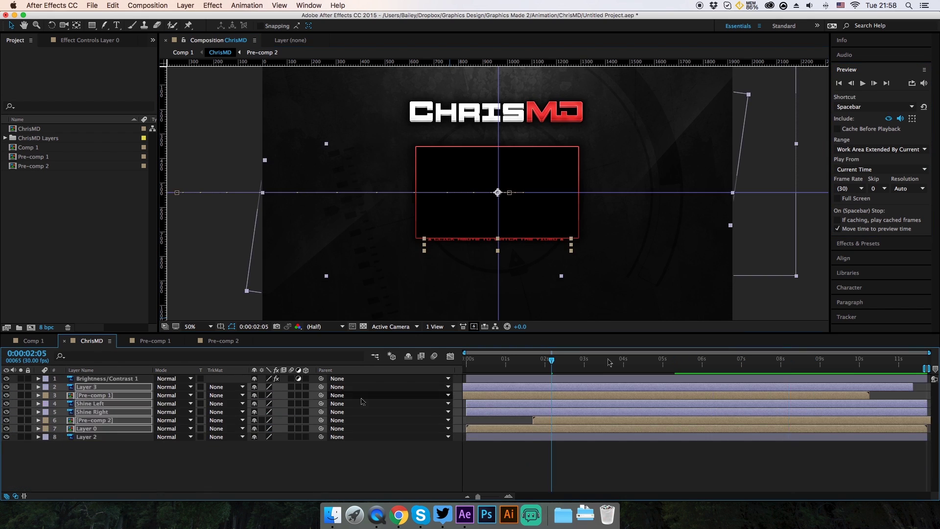
{"action": "key", "text": "u"}
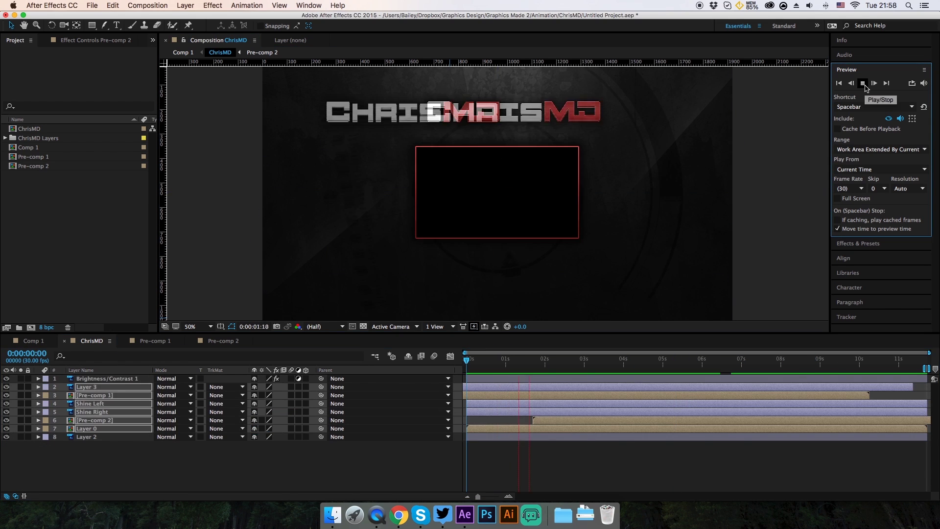